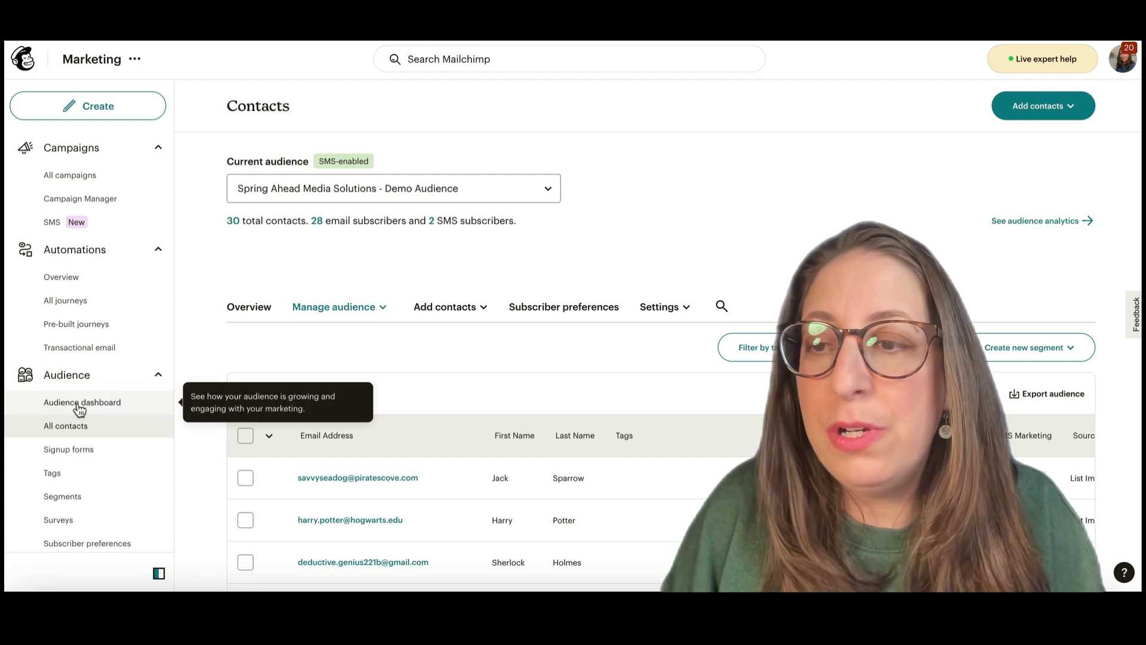
click(80, 406)
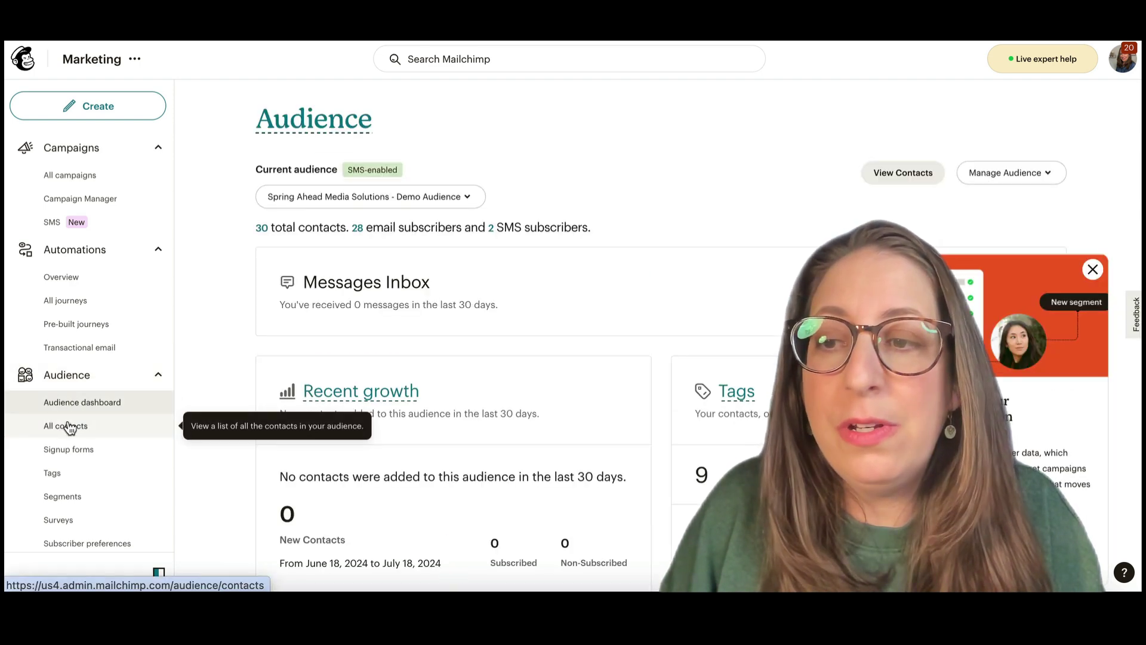
click(71, 427)
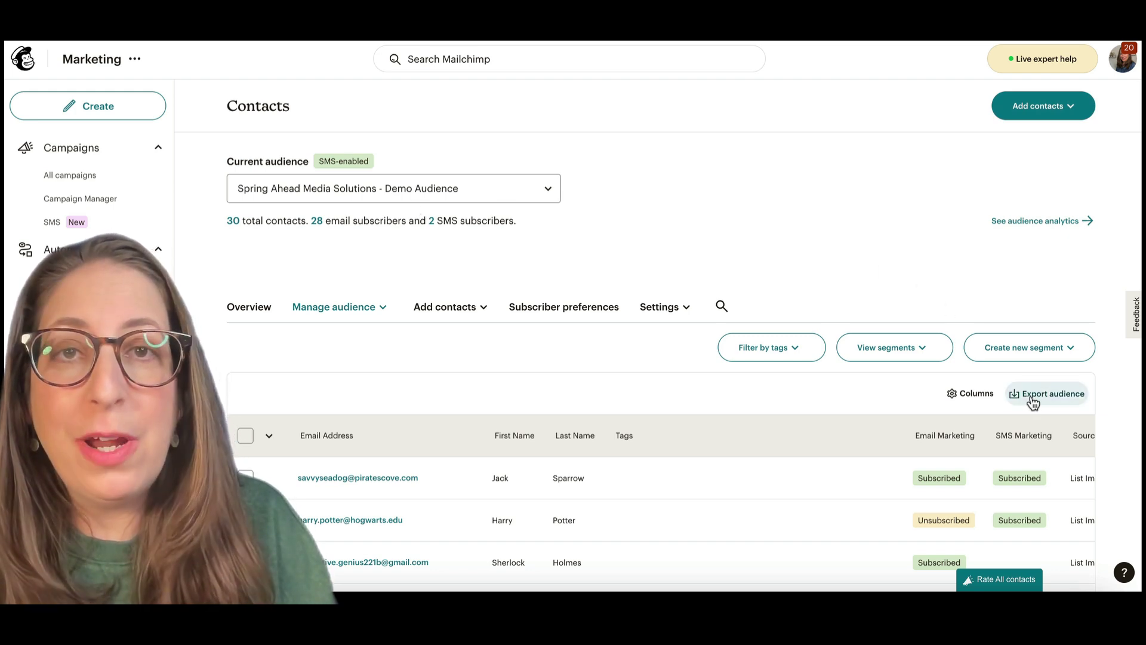
click(317, 221)
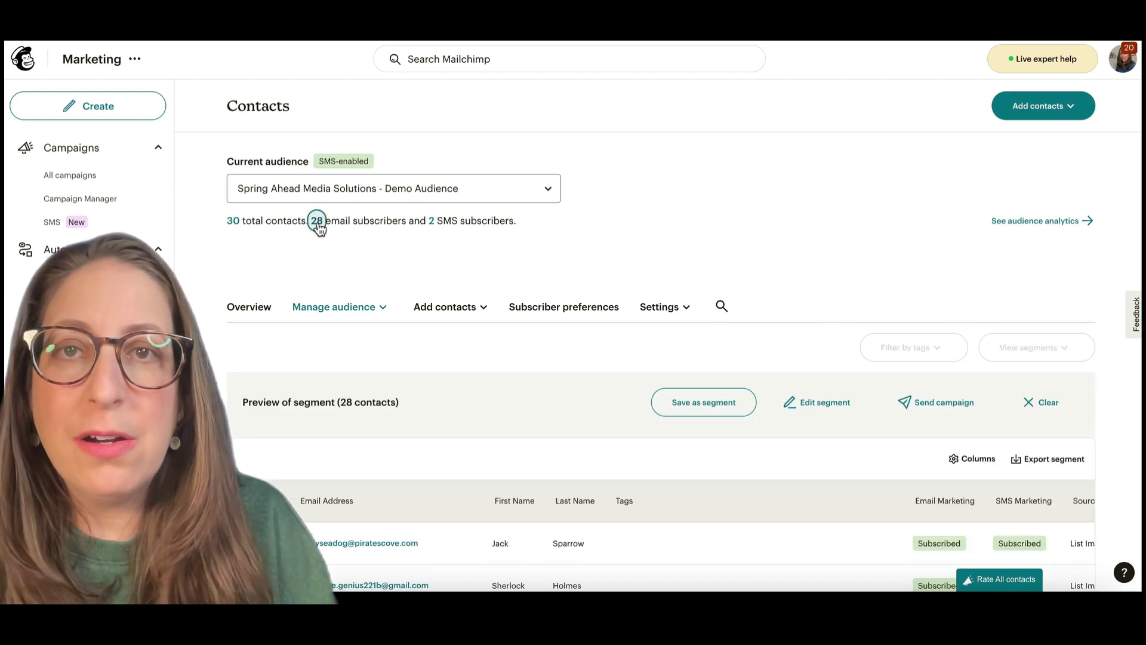
click(232, 221)
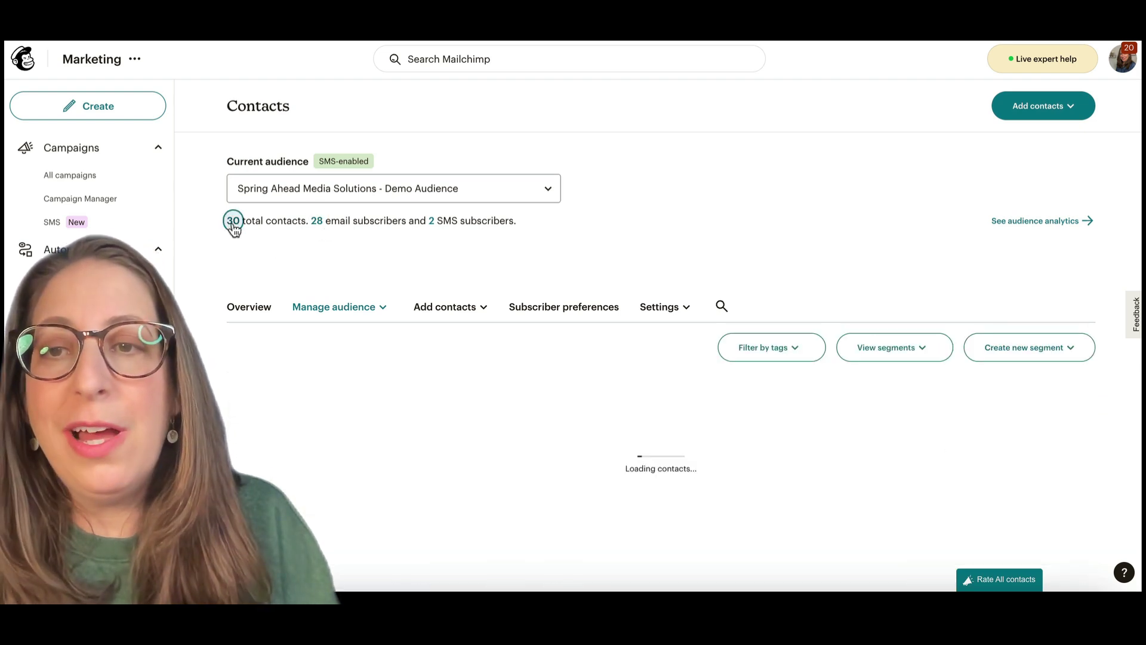
click(317, 221)
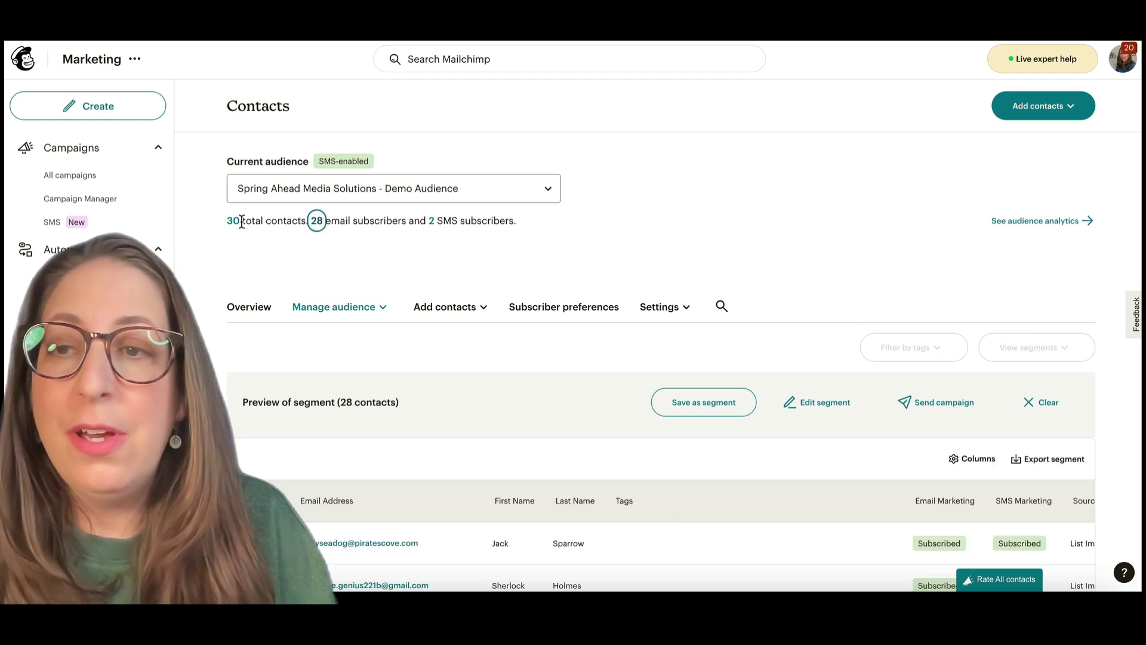
click(233, 221)
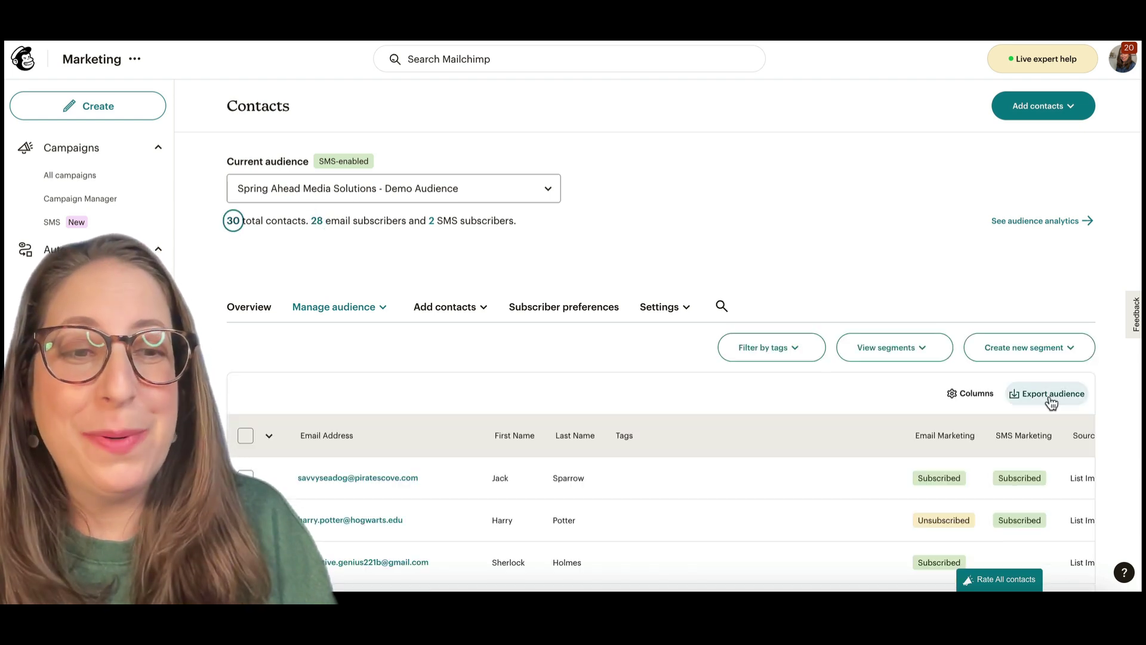
- Export the whole demo audience and confirm exporting all 30 contacts
click(1051, 395)
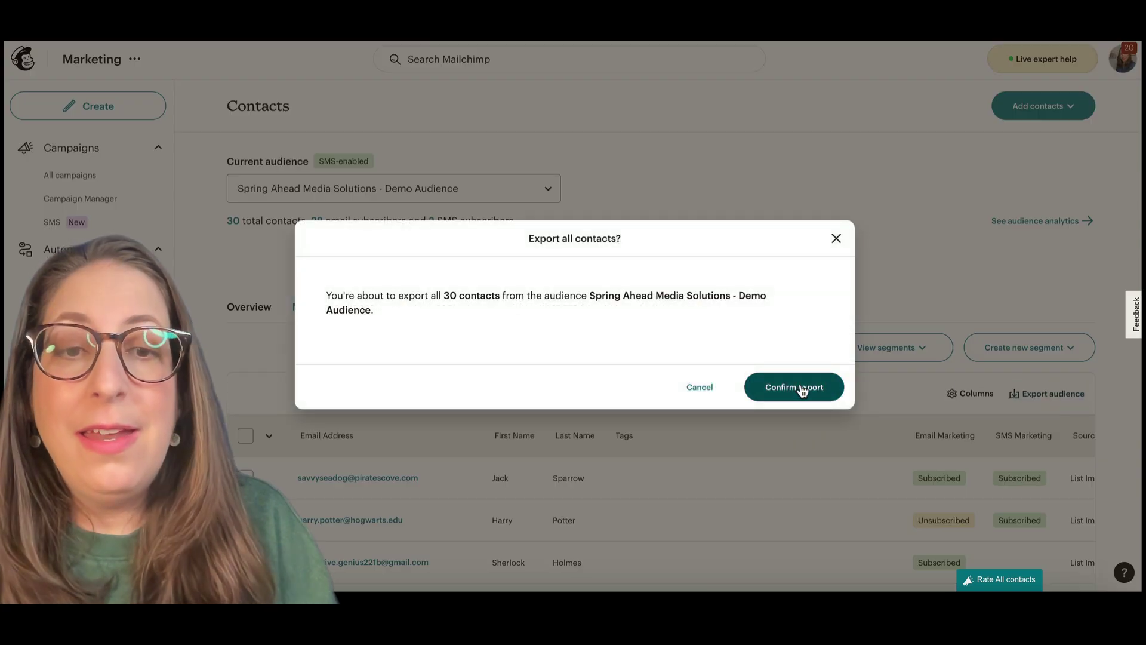
click(806, 391)
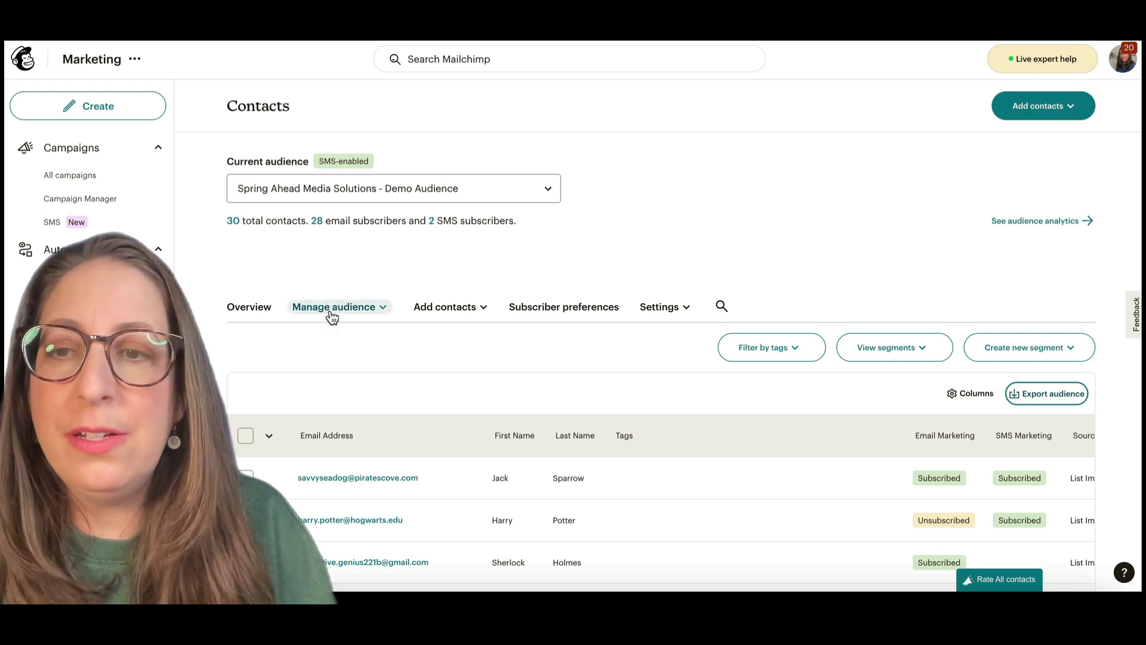
- From Manage audience's Export history, download the 31-contact Audience export as a CSV
click(333, 307)
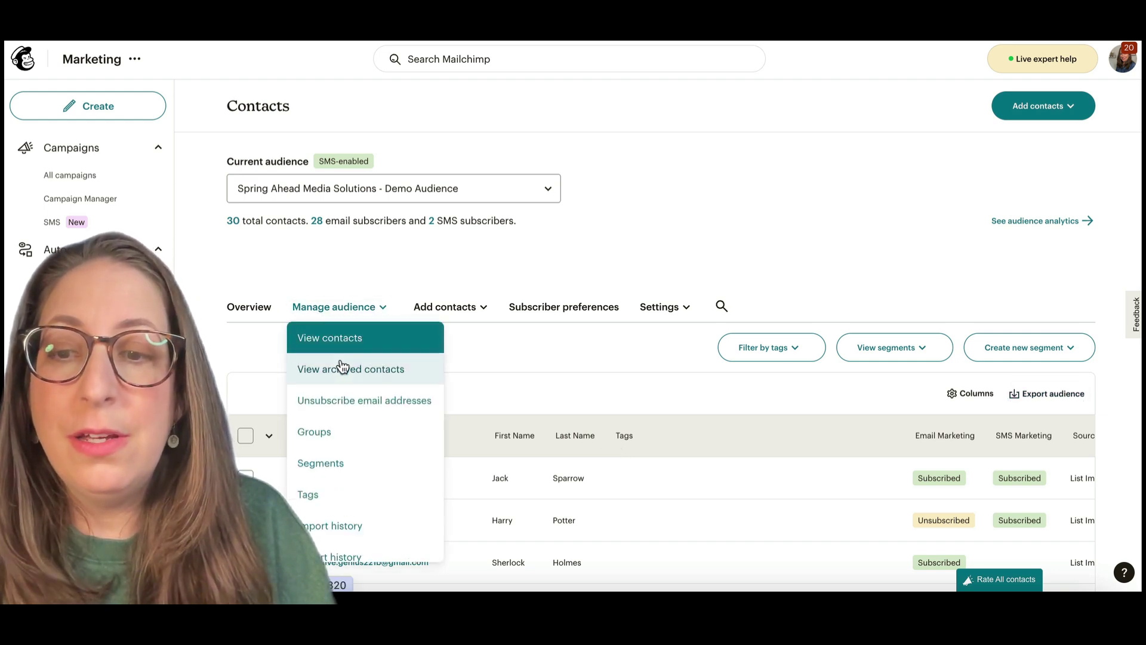
scroll(341, 366, down, 2)
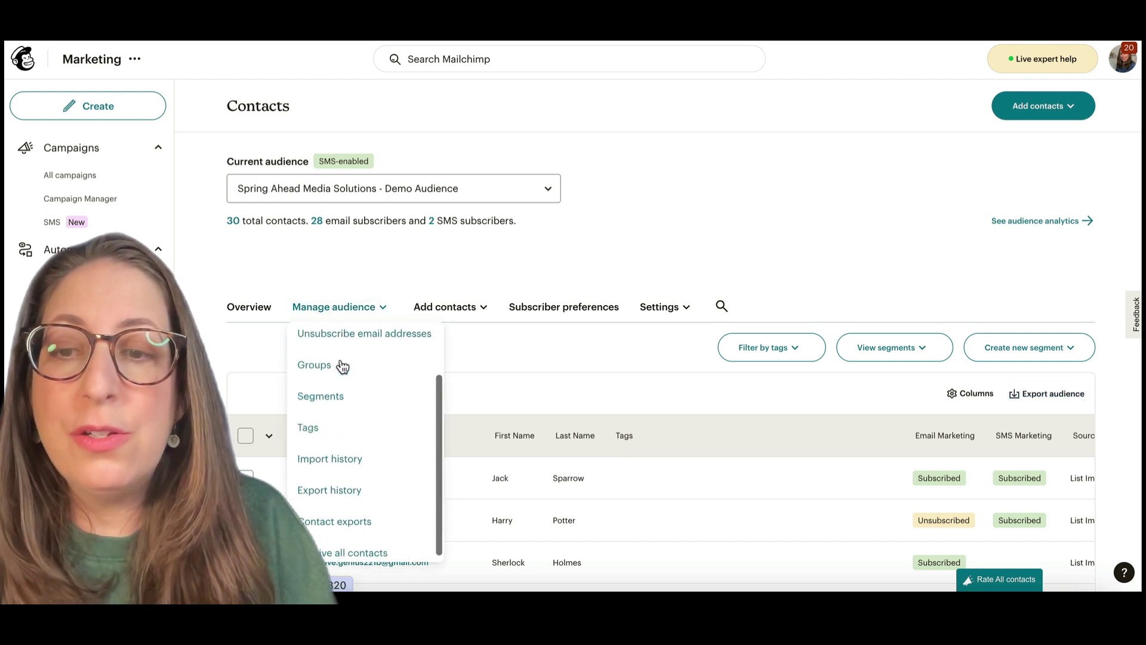
click(347, 491)
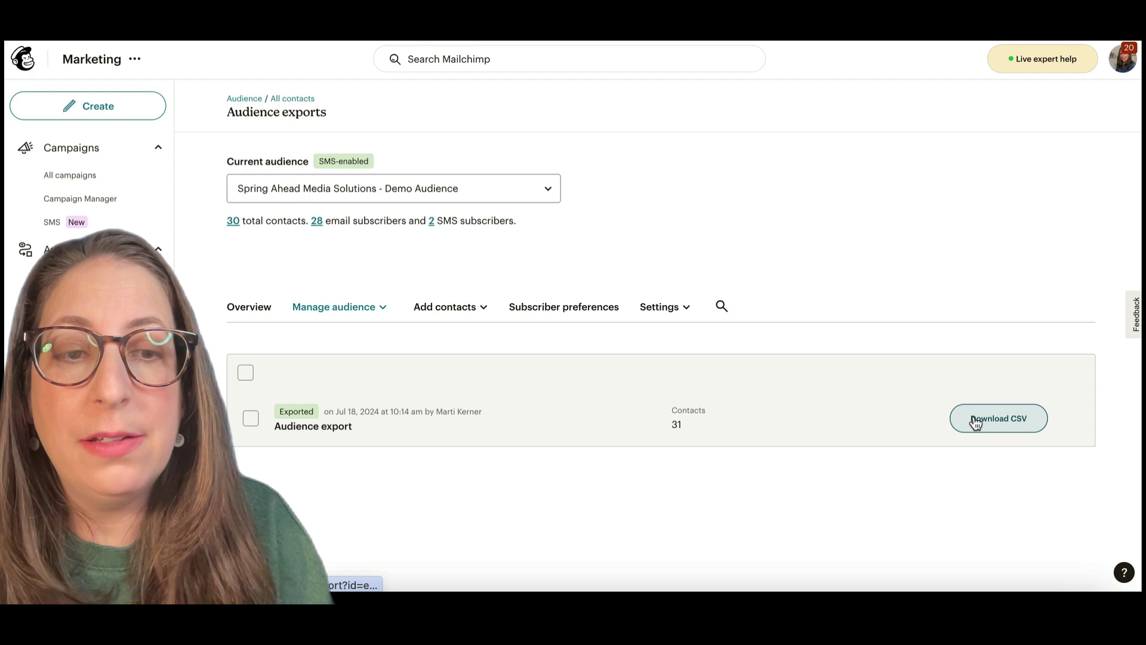
click(976, 421)
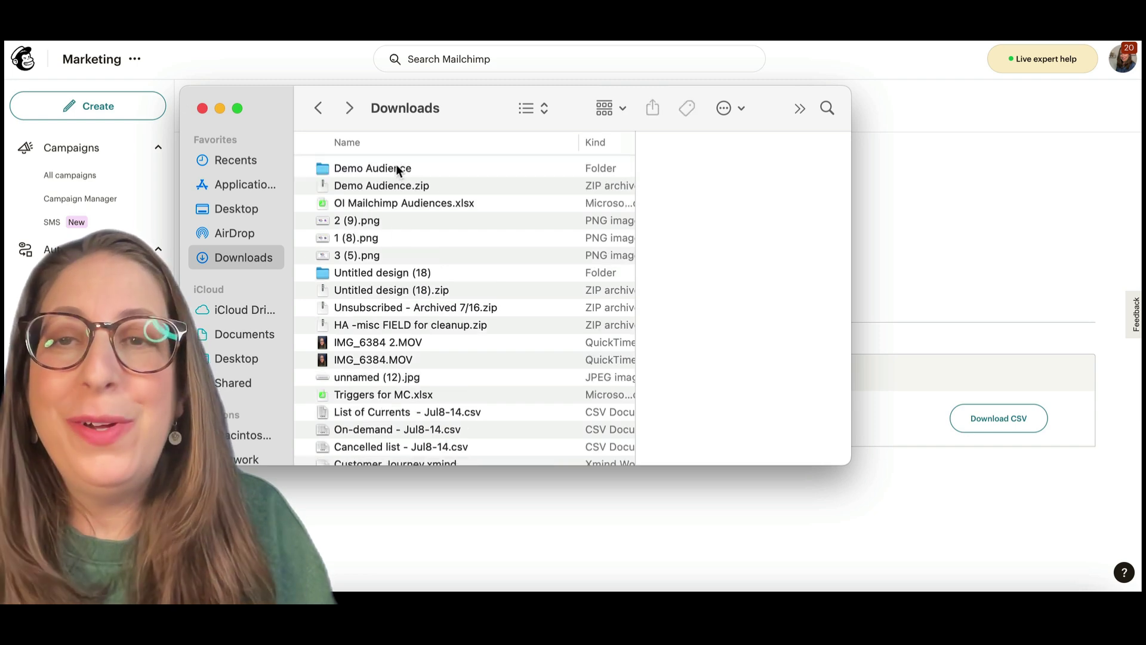
click(396, 166)
double_click(396, 167)
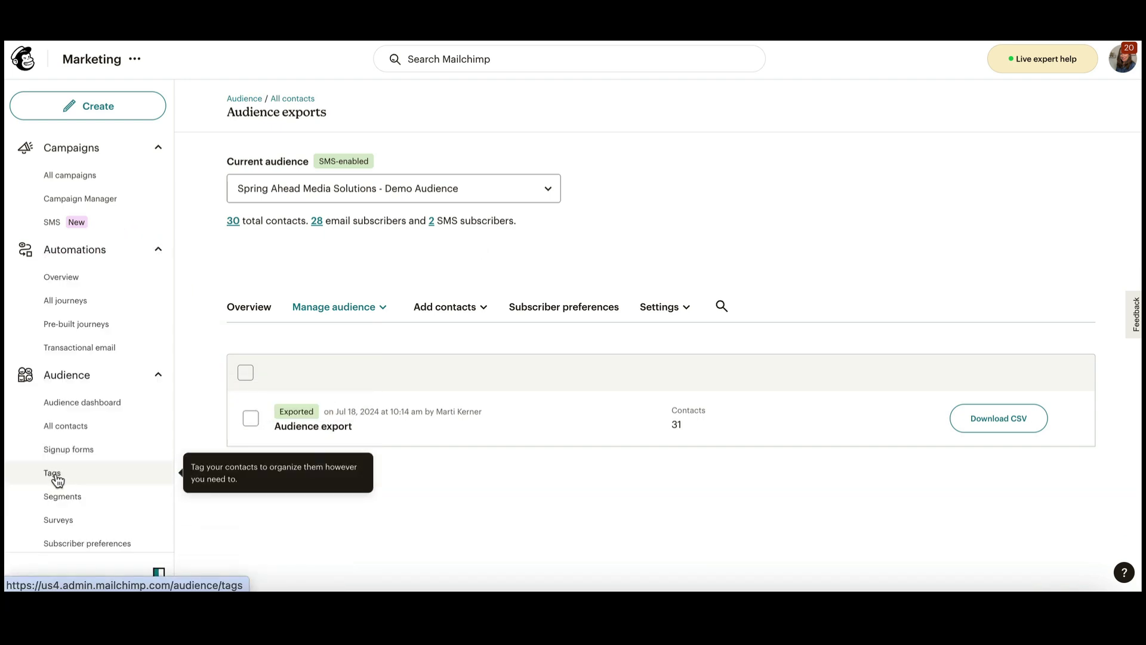
- View the 2 contacts tagged Winter, then go to the Segments list
click(54, 474)
scroll(412, 346, down, 2)
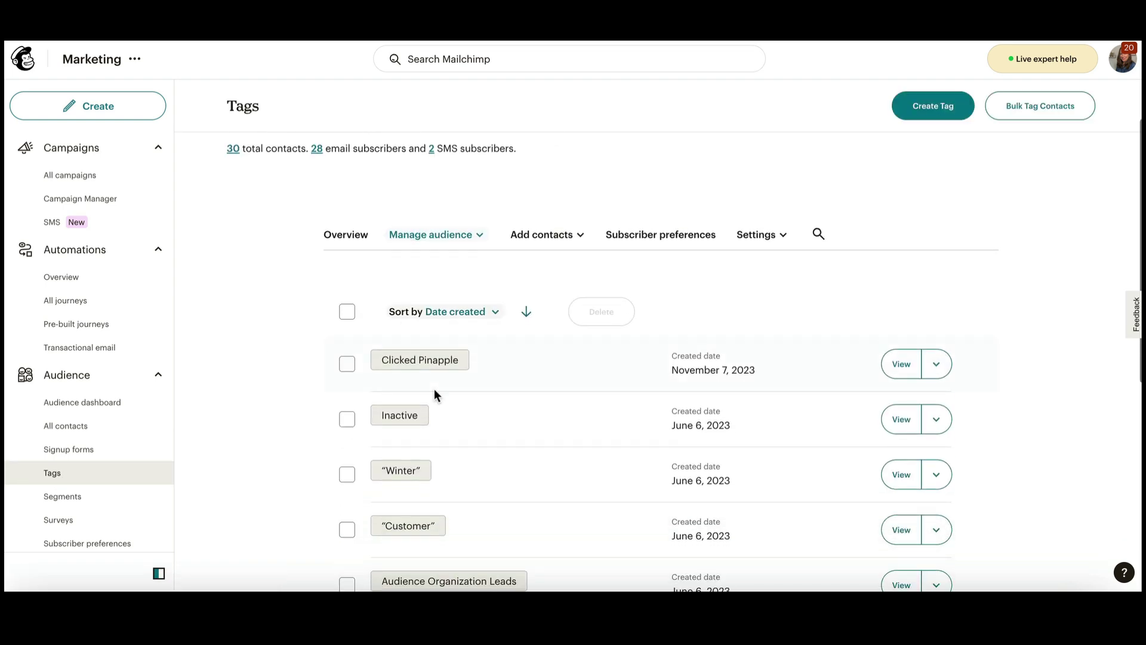
click(901, 475)
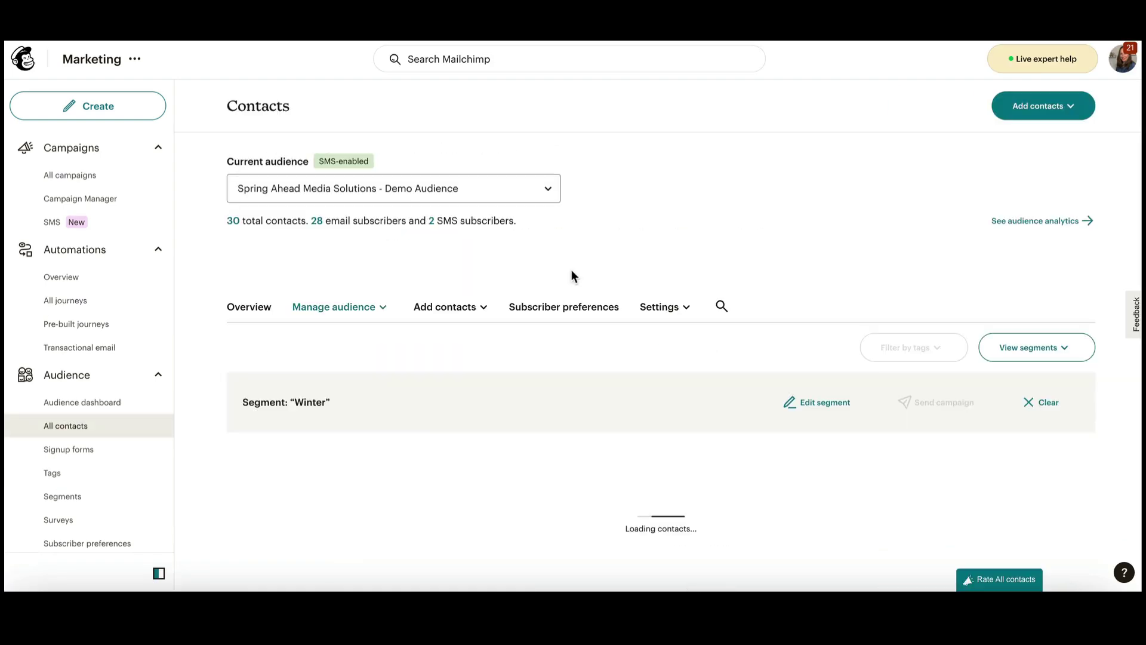
scroll(572, 273, down, 1)
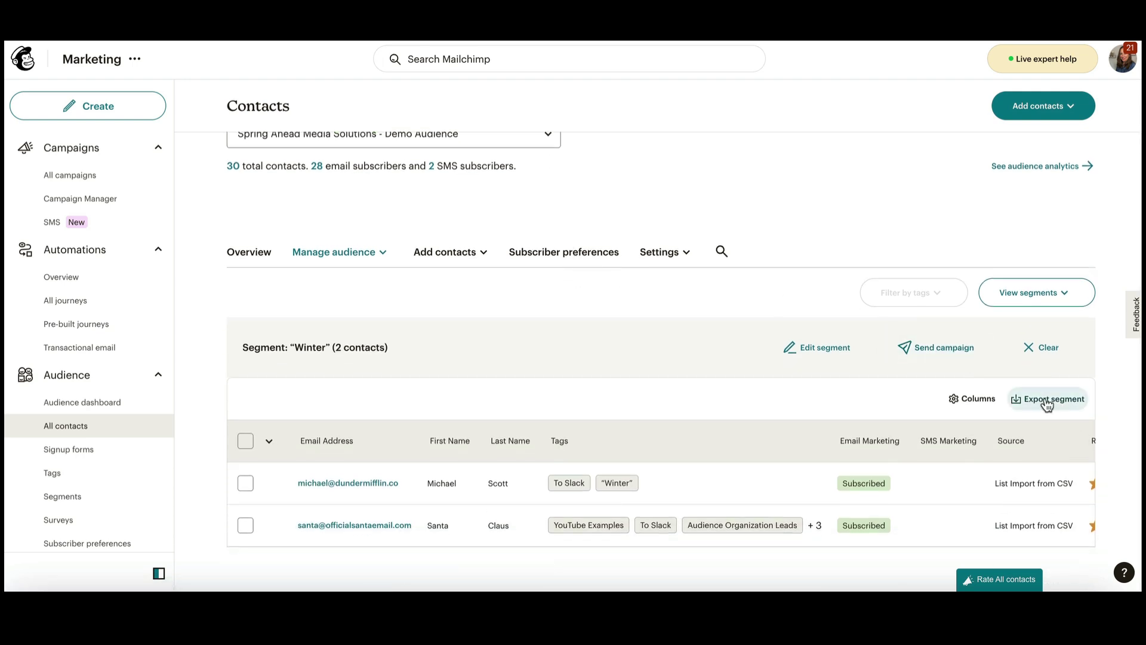
click(60, 496)
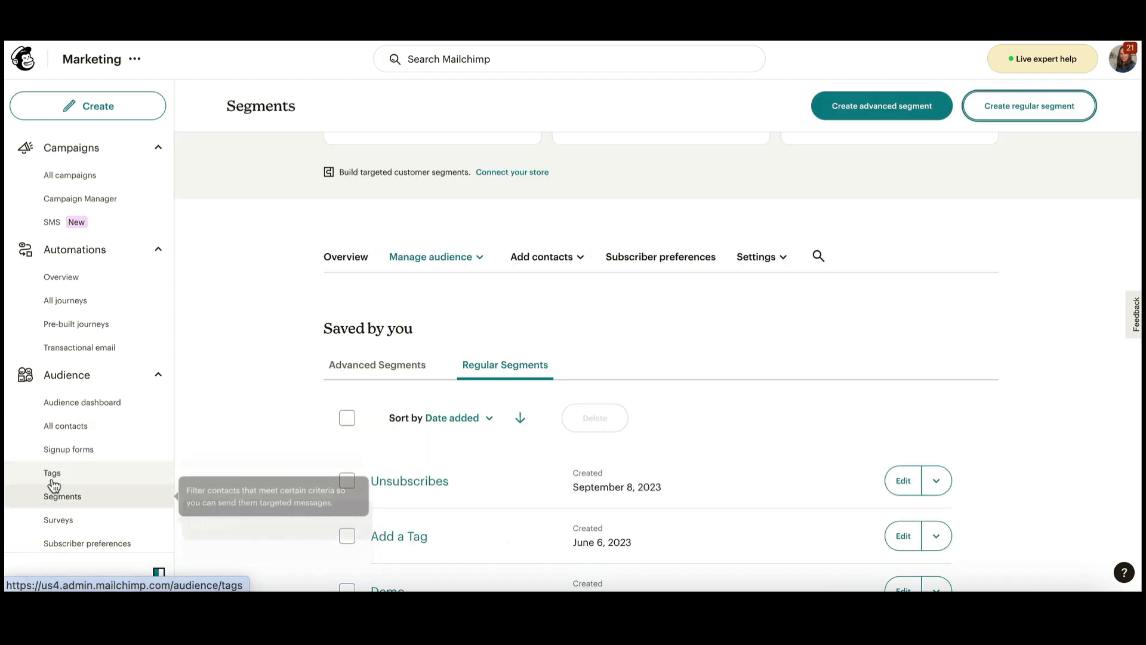
- Build a regular segment filtering contacts who opened any of the last 5 campaigns
click(53, 475)
click(63, 503)
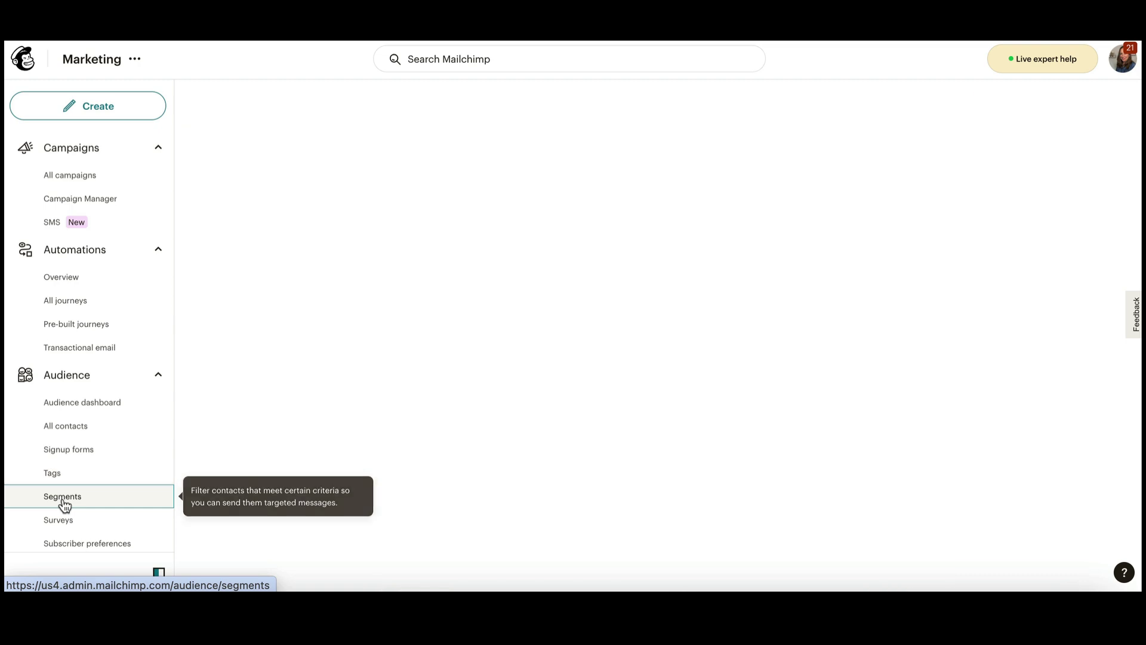
click(1013, 107)
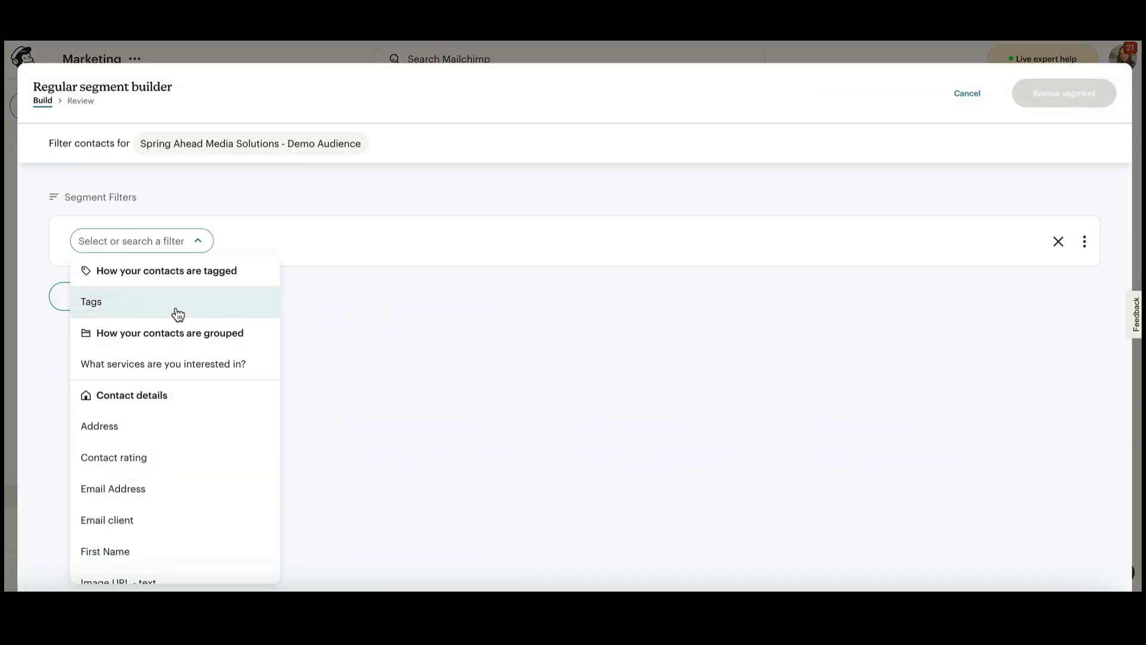
scroll(176, 314, down, 10)
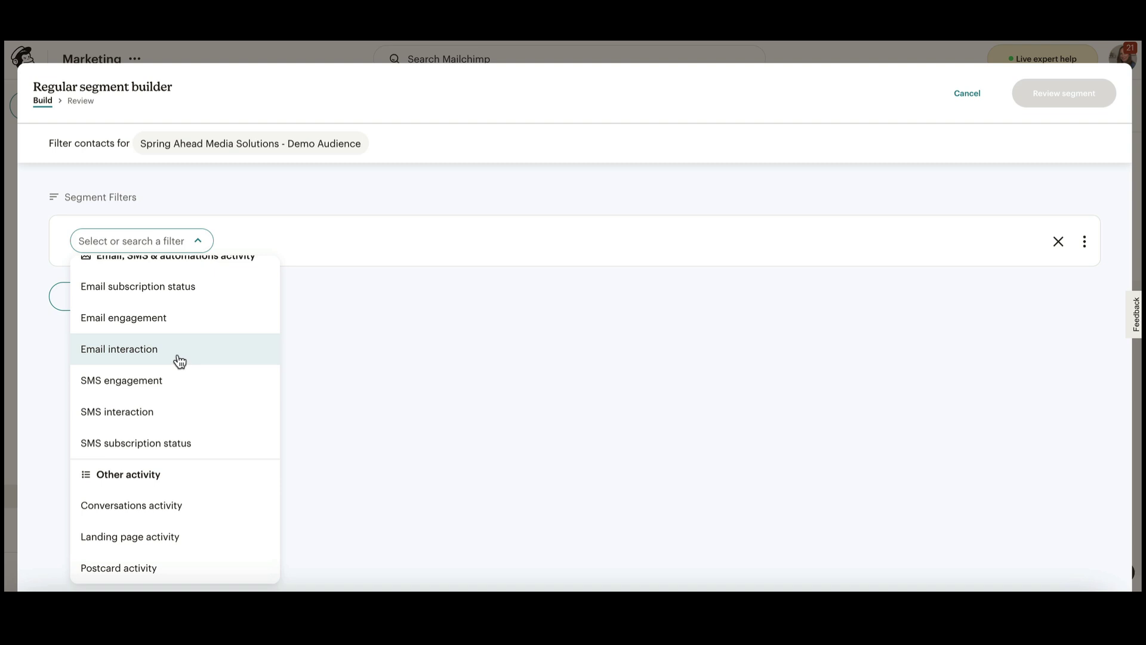
click(179, 351)
click(325, 245)
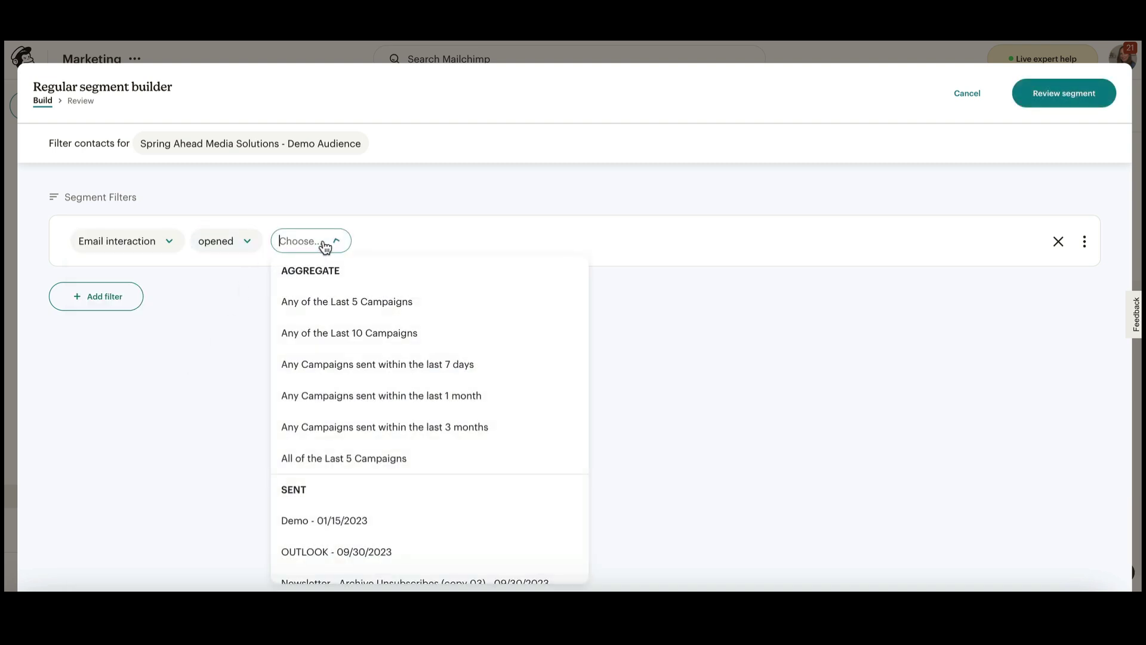
click(379, 299)
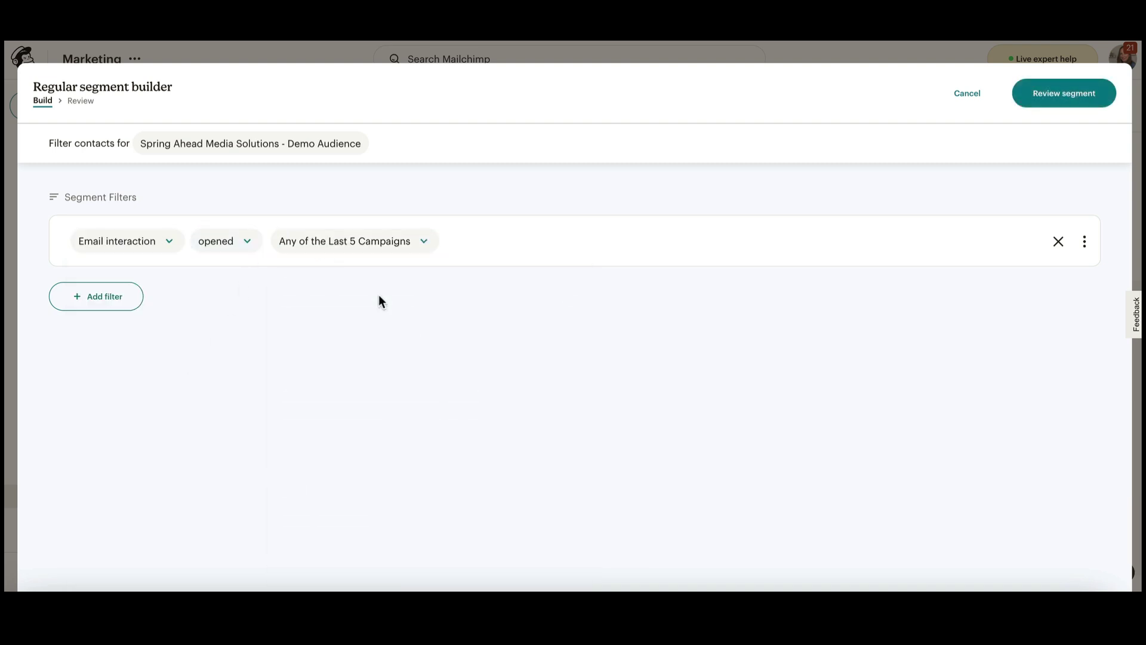
- Save the segment as 'Opened any of the last 5' and show its 1 contact
click(1051, 99)
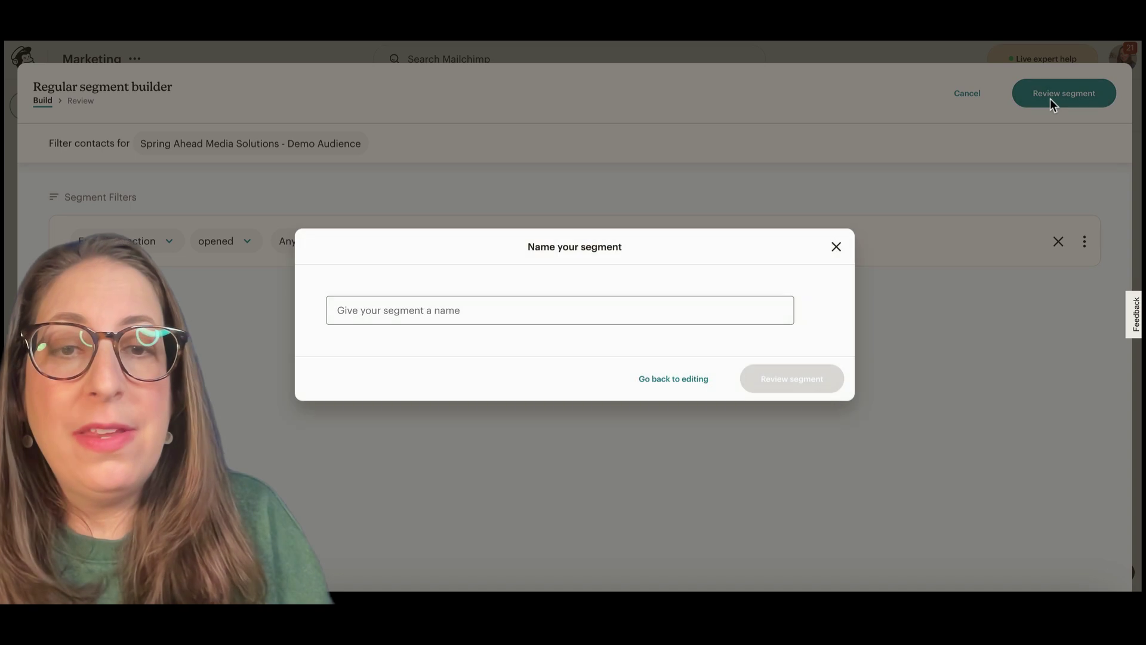
click(725, 302)
text(L)
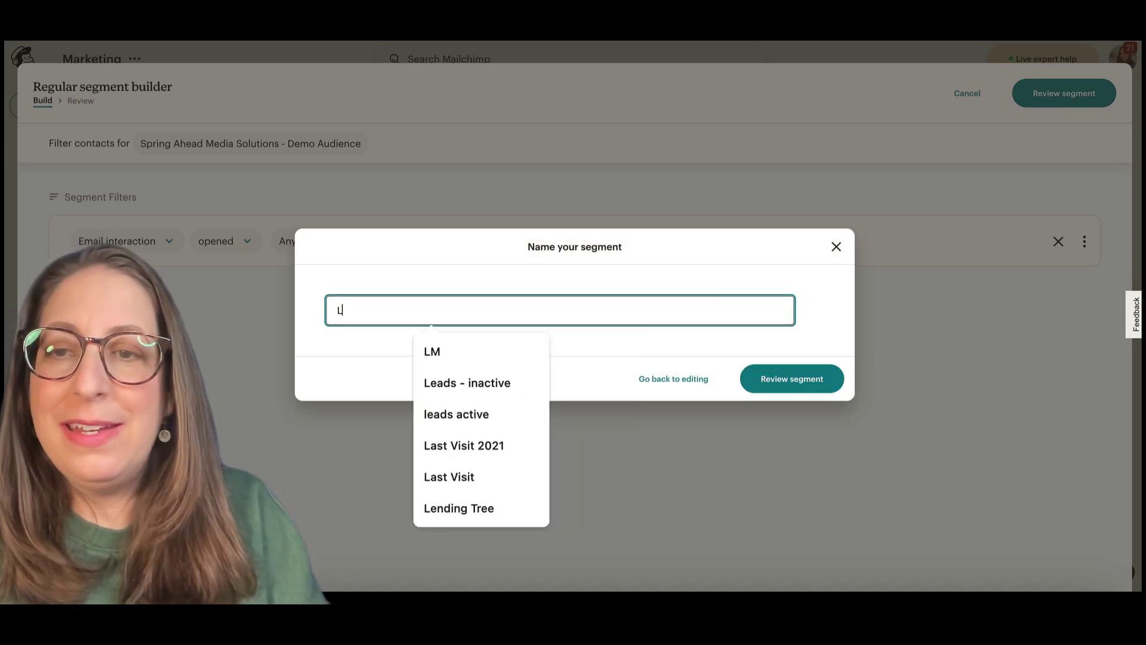
click(804, 385)
click(1054, 108)
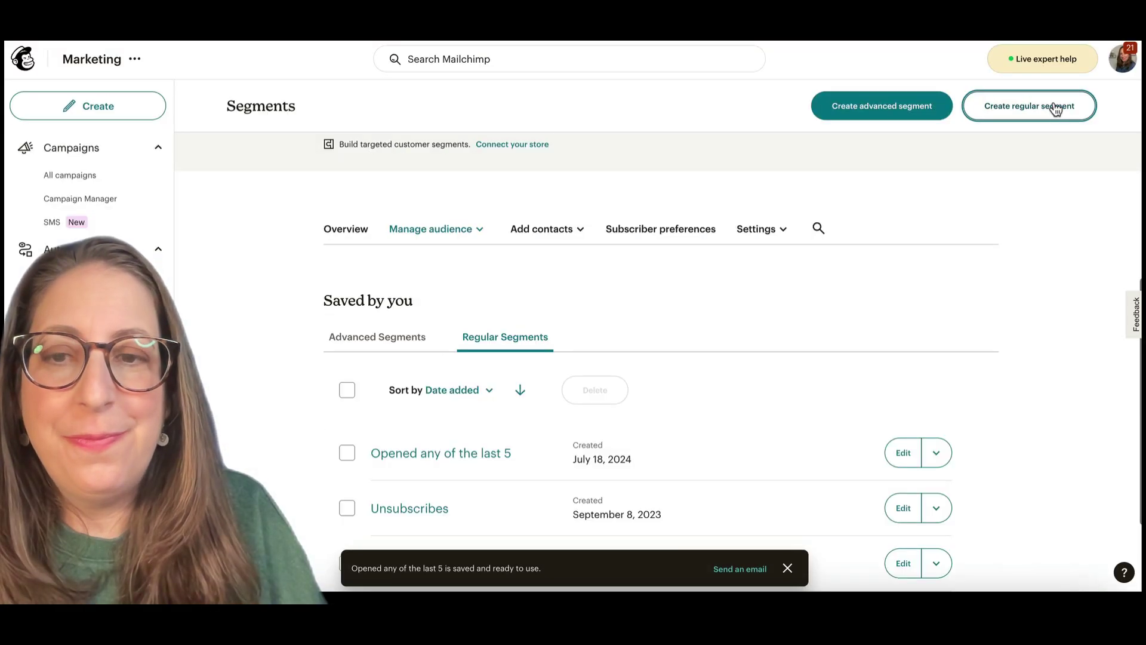
click(462, 454)
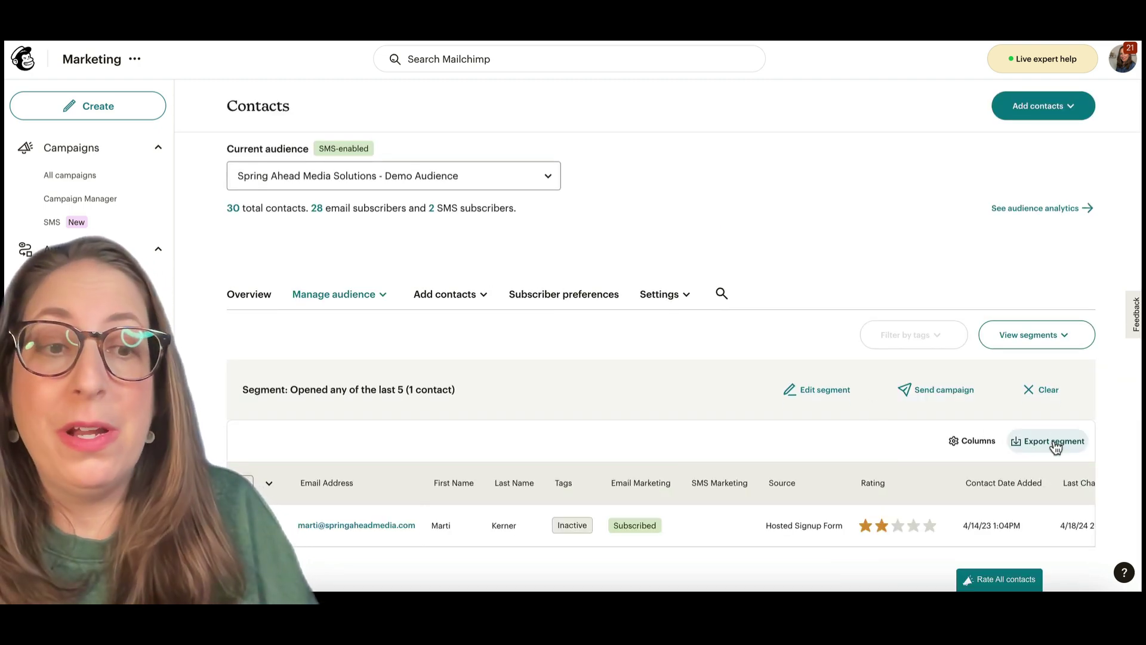
- Export the 'Opened any of the last 5' segment and check its 1-contact entry in Export history
click(1054, 443)
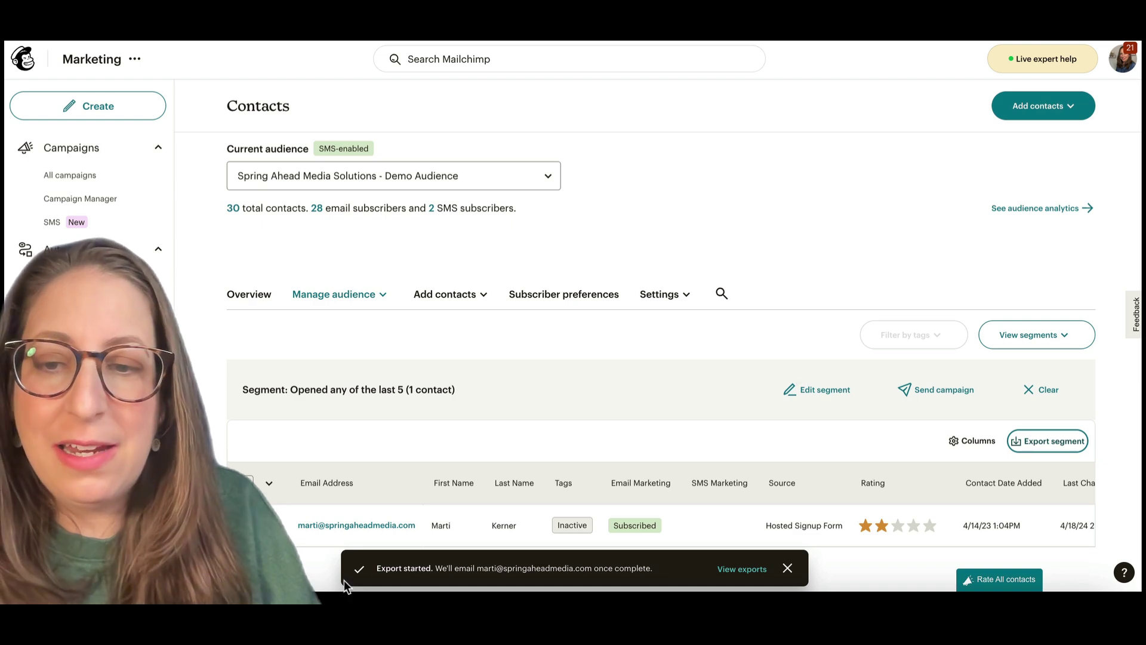
click(741, 570)
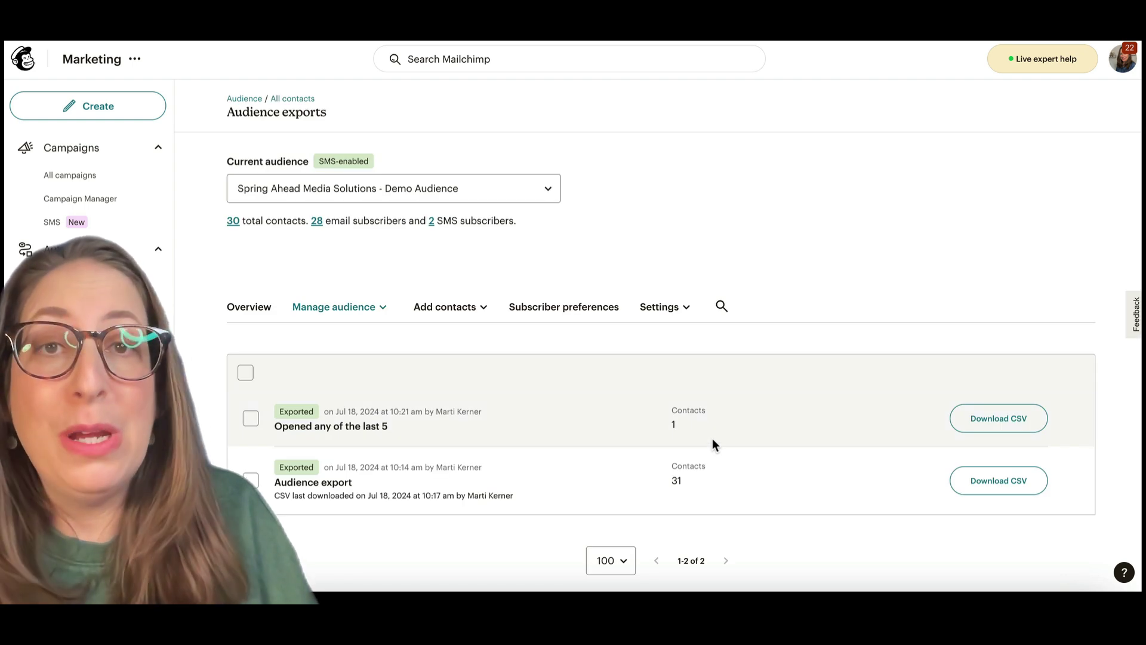
click(351, 310)
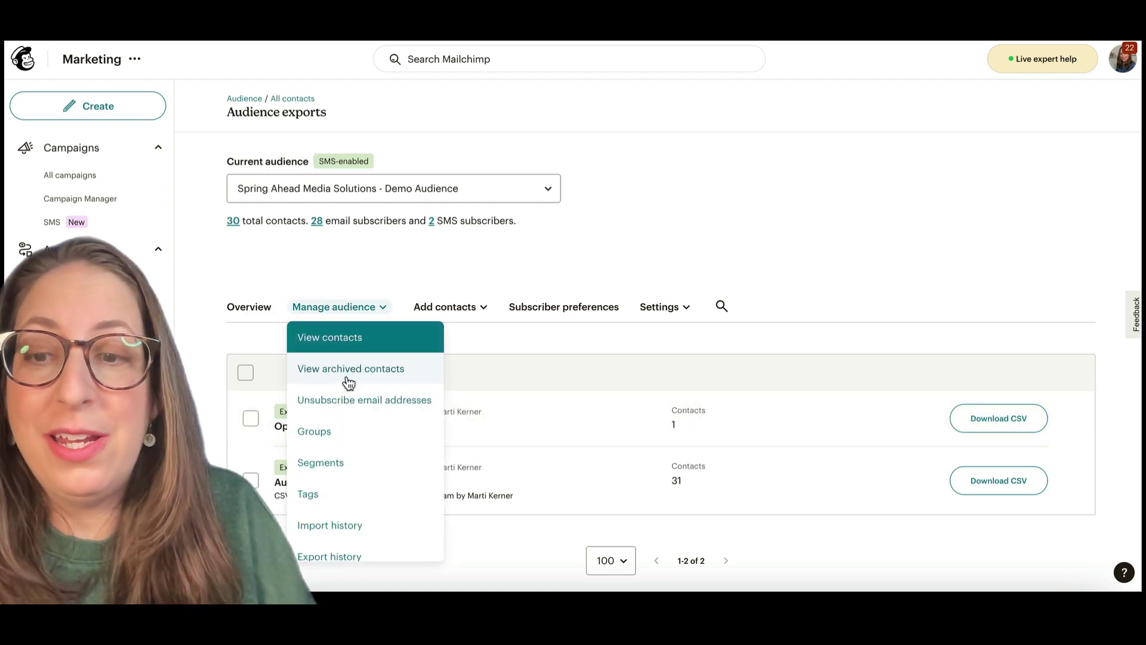
scroll(349, 385, down, 1)
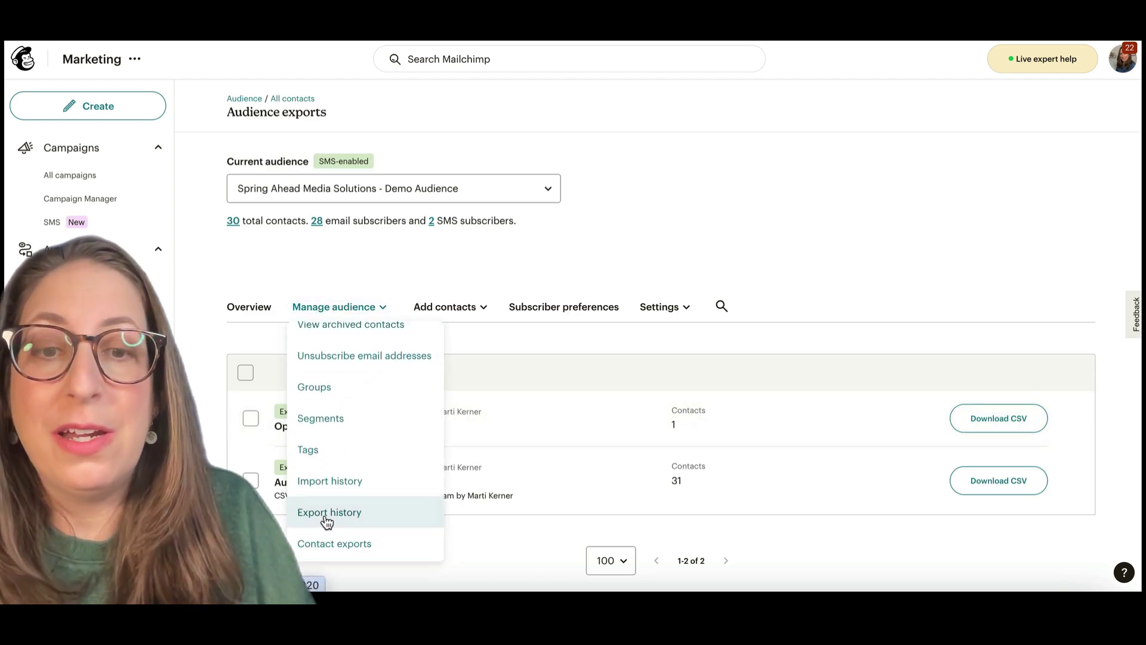
click(417, 269)
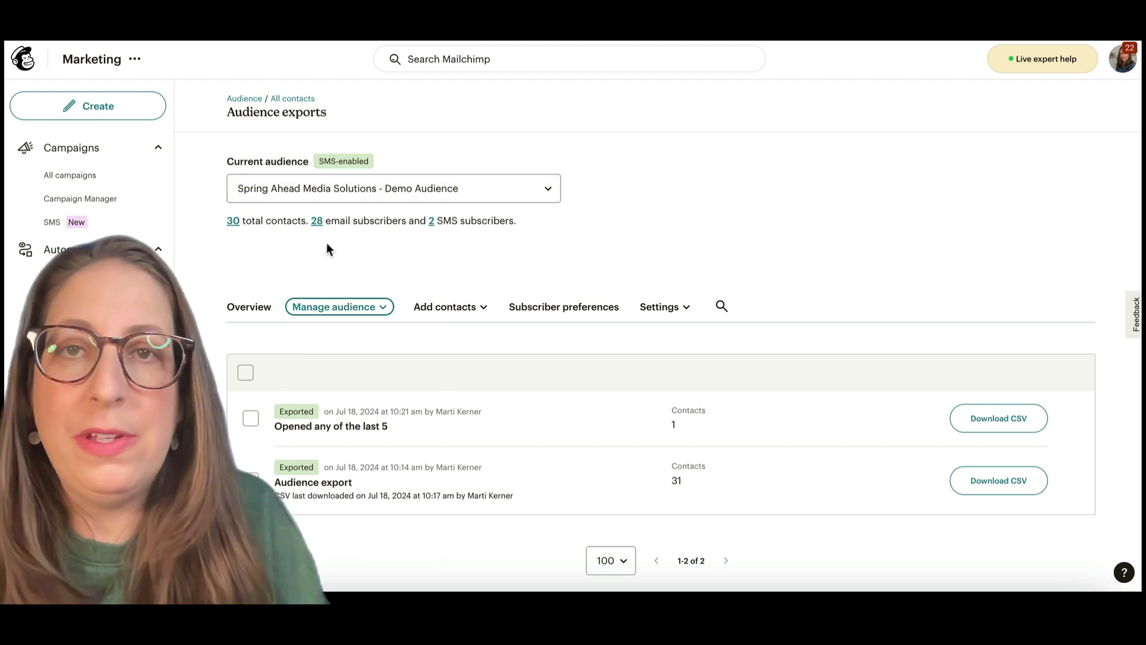
- Export the archived contacts via Manage audience, creating a new Member export
click(333, 315)
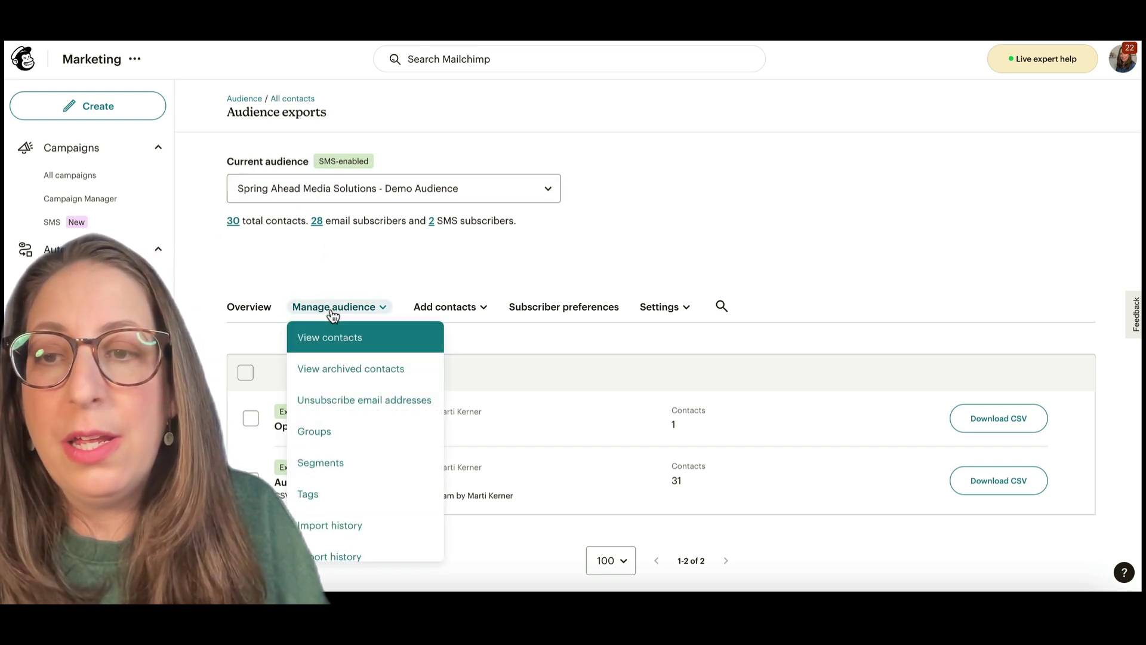
click(344, 376)
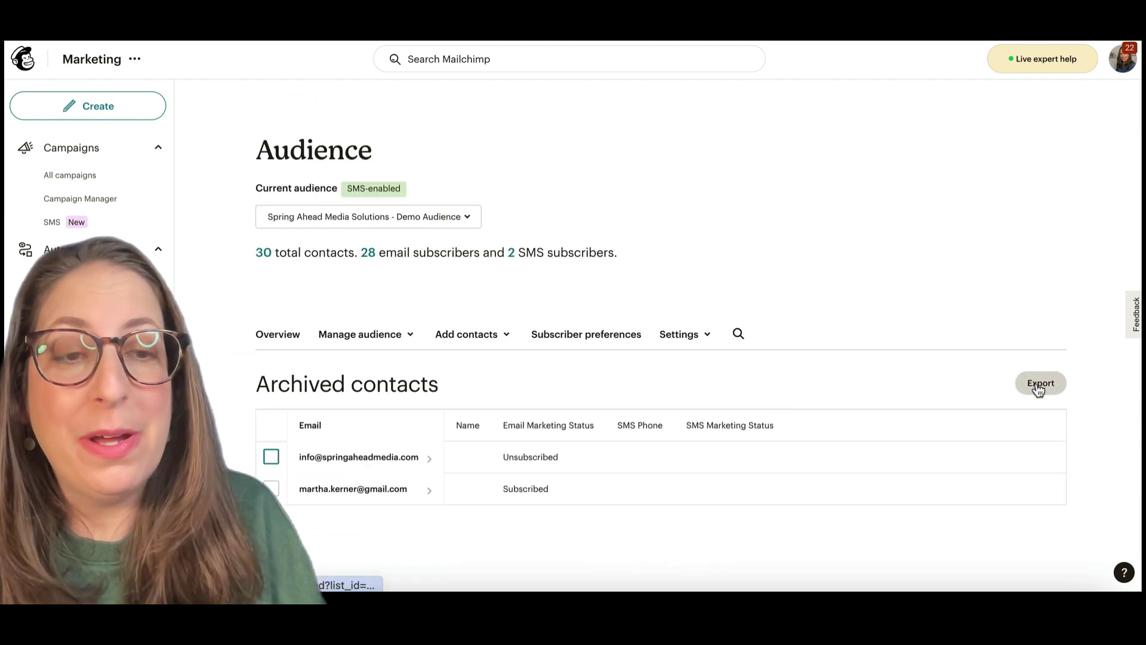
click(1039, 386)
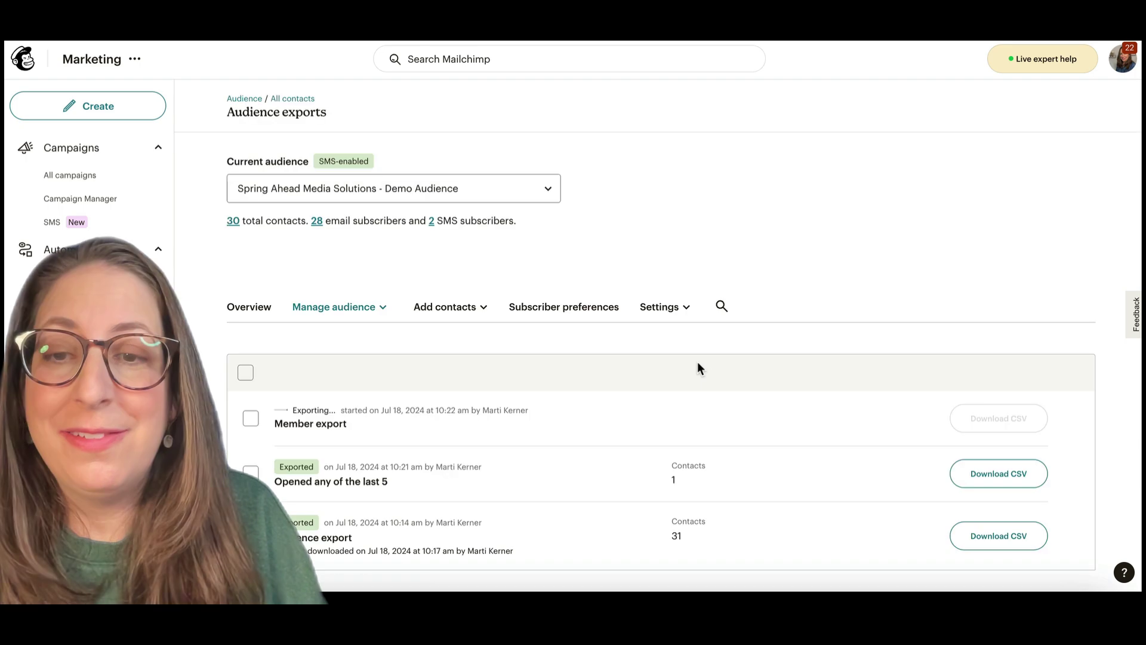